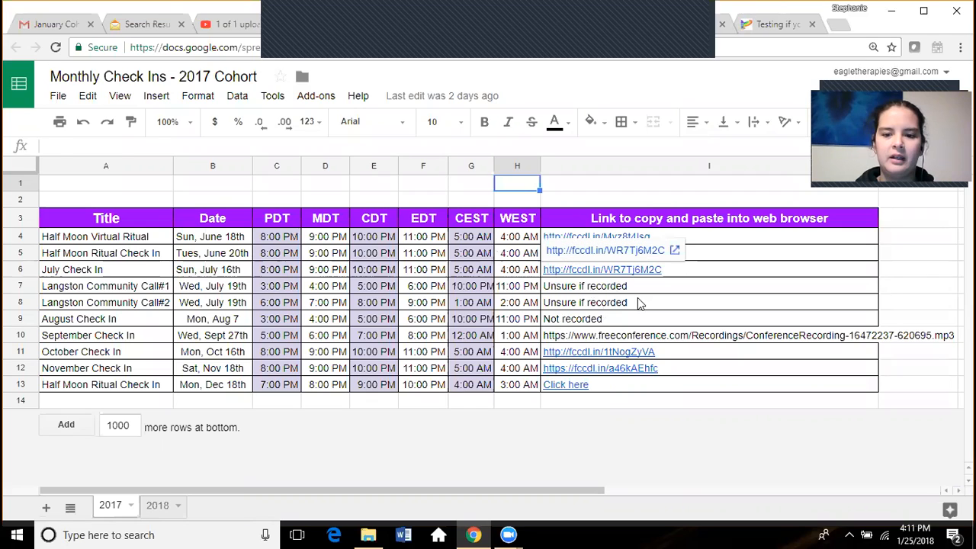
- Open the July Check In recording link from row 6 and close the recording page
left_click(639, 270)
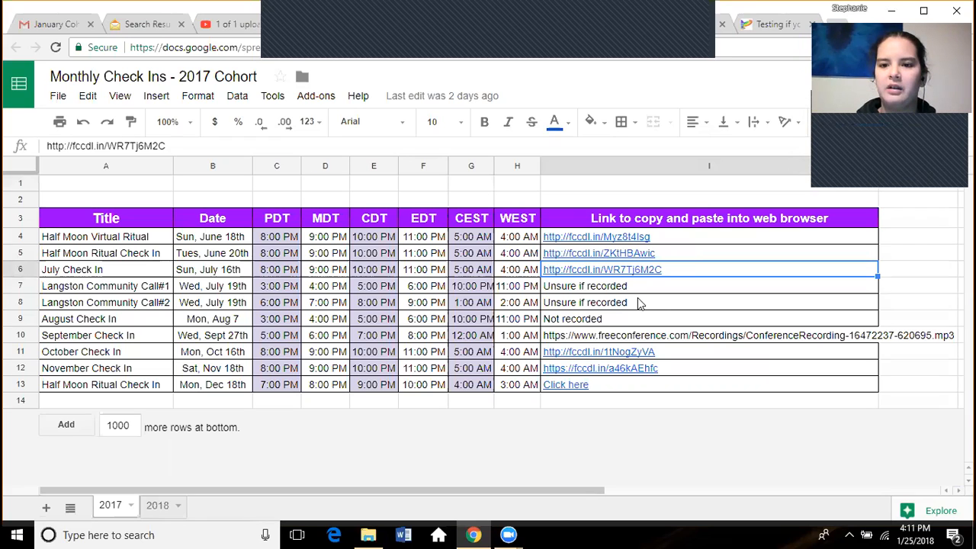
key("Down")
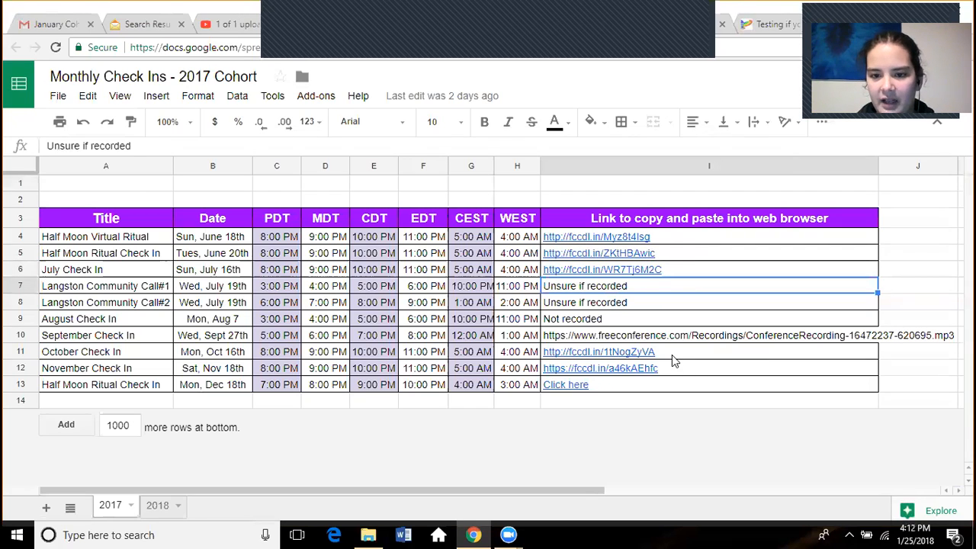
key("Up")
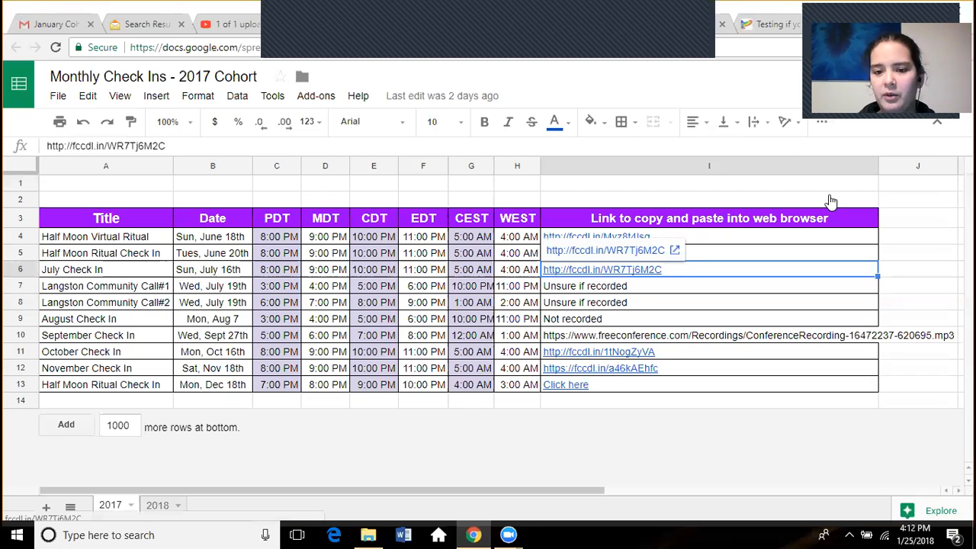
left_click(607, 251)
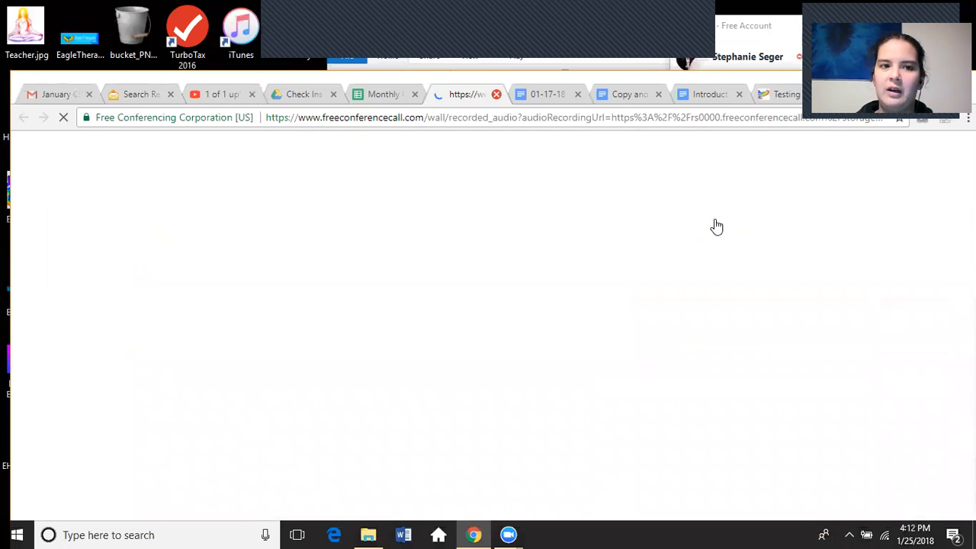
key("ctrl+w")
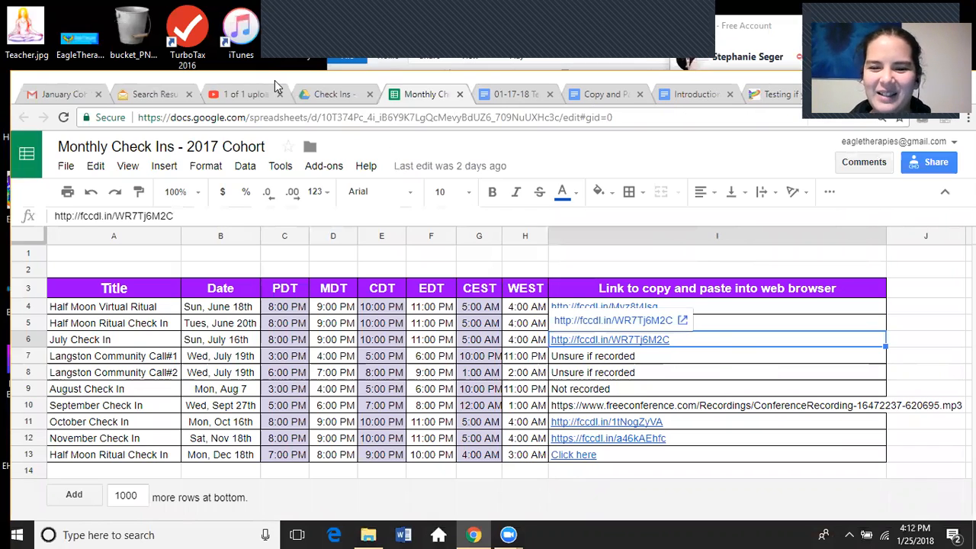
- View the link insertion options for the Langston Community Call#1 recording cell without applying a link
key("Down")
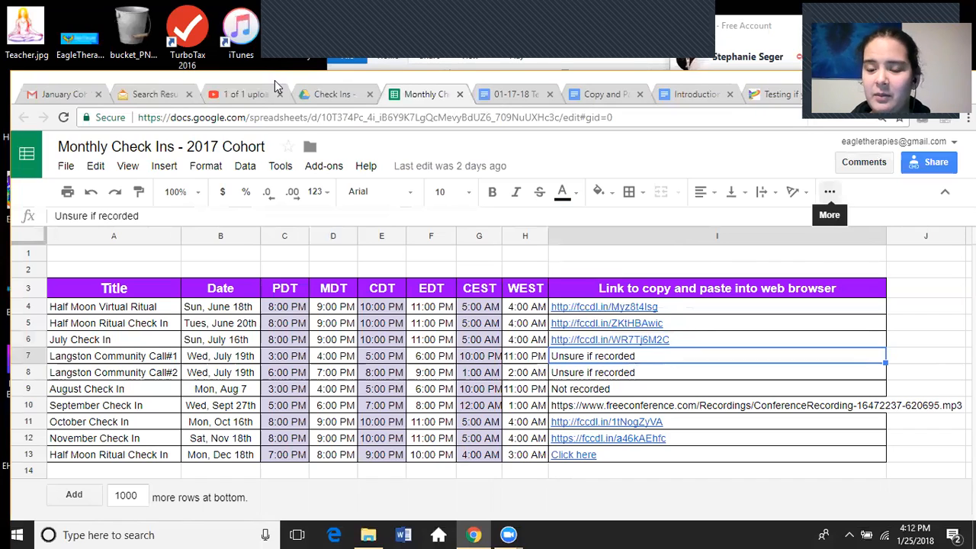
left_click(829, 193)
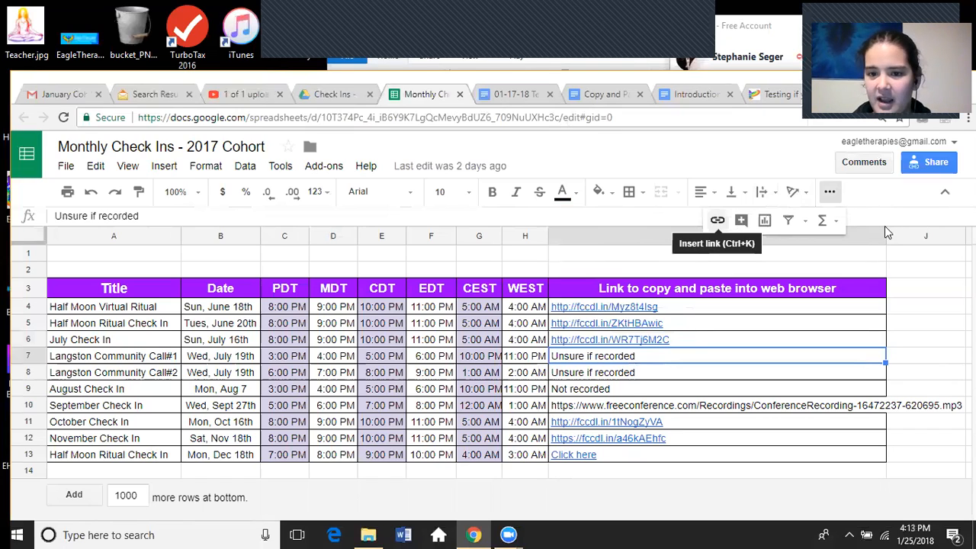
left_click(718, 221)
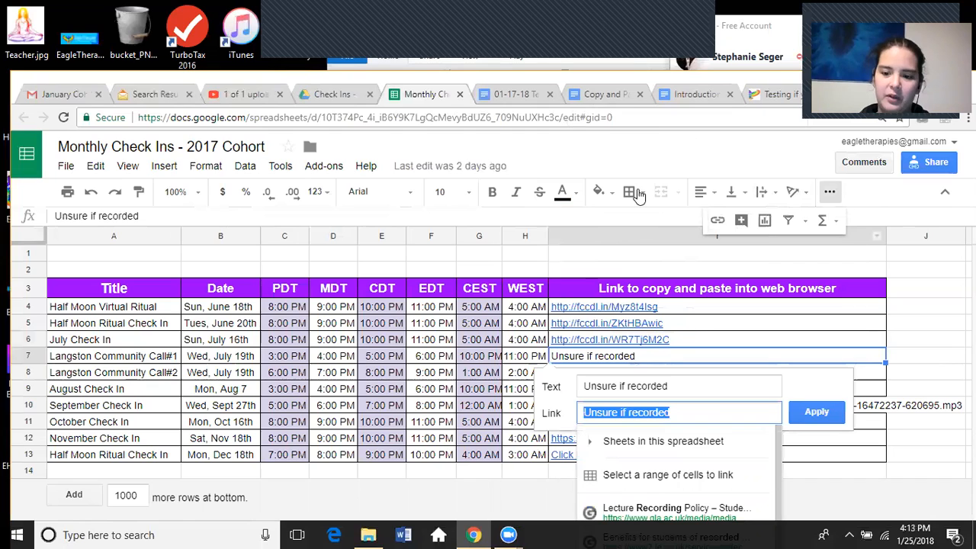
key("Up")
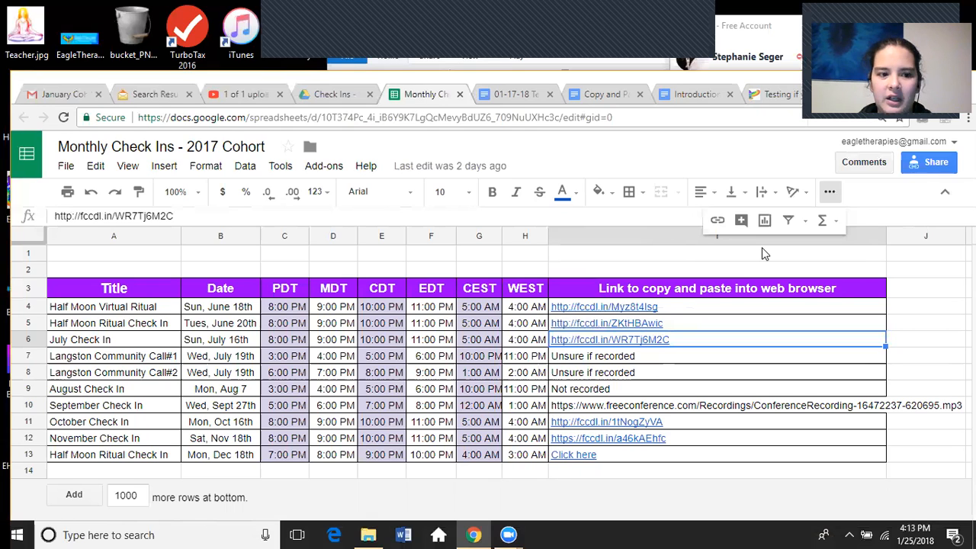
- View the fill colour palette for the MDT header cell without changing the colour
left_click_drag(765, 78, 762, 12)
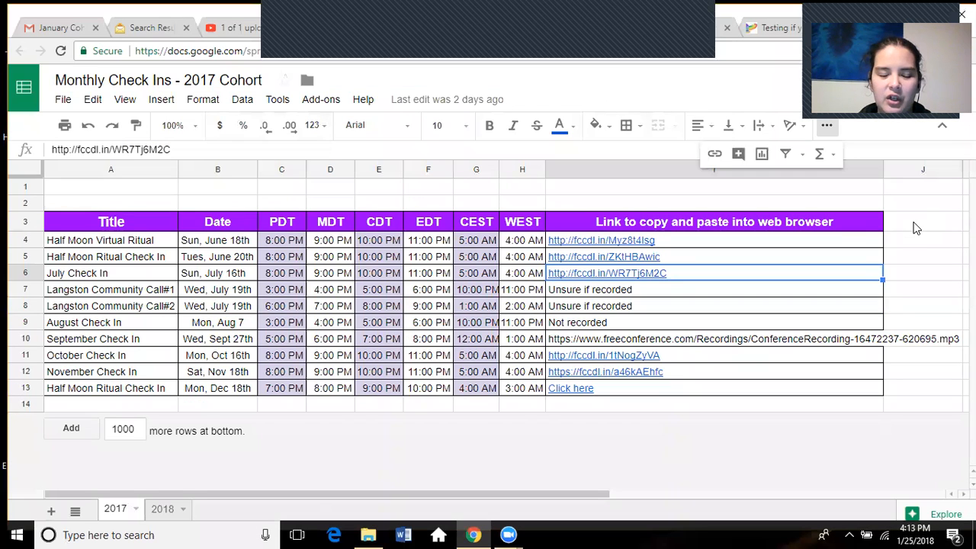
left_click(331, 222)
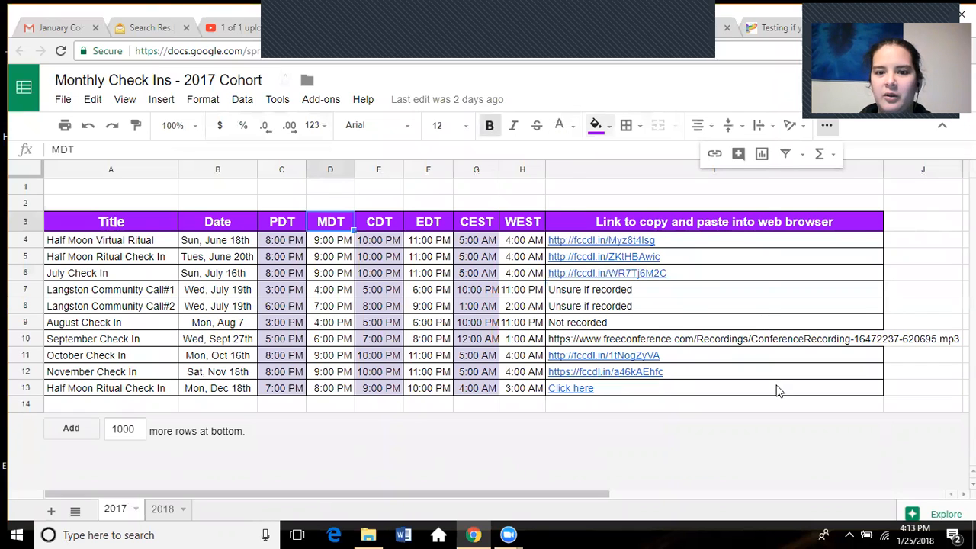
left_click(599, 126)
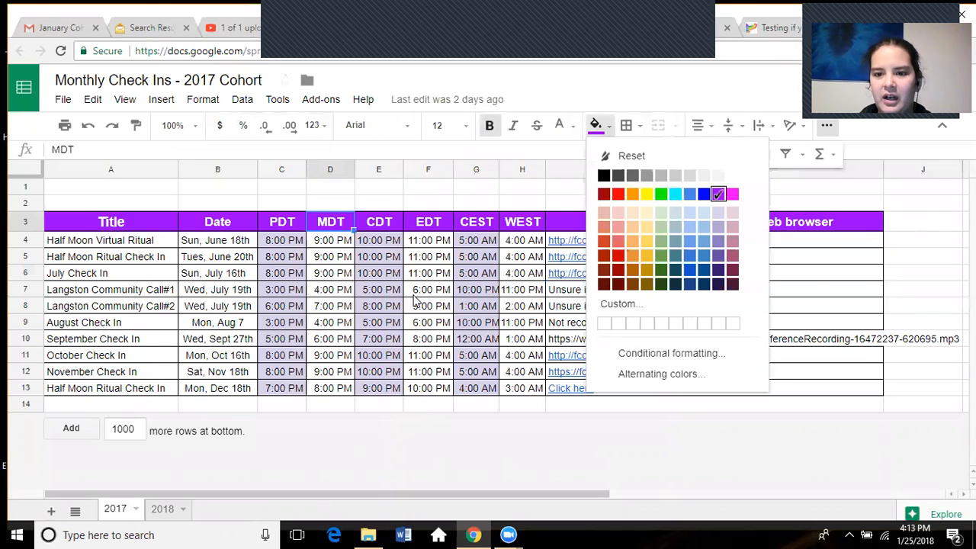
left_click(599, 126)
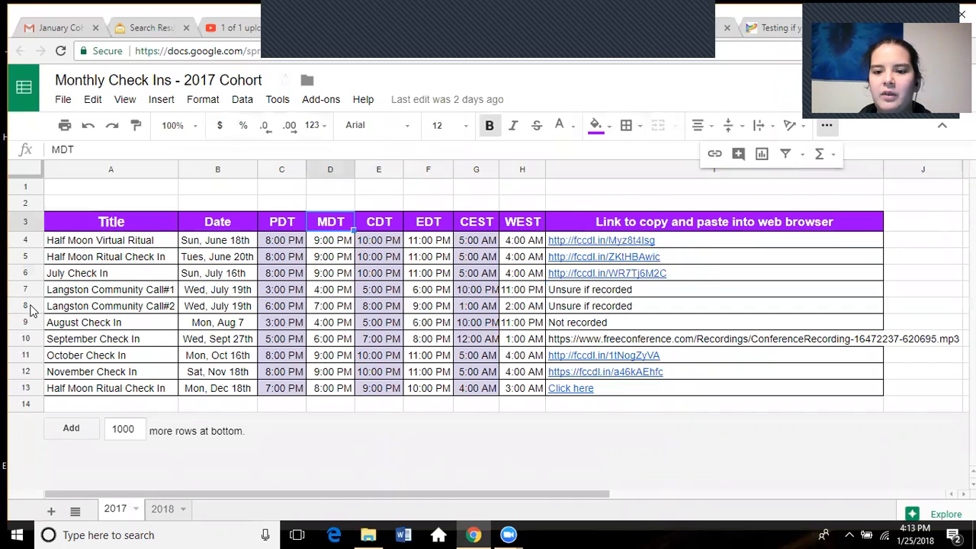
- Apply a bottom border to the "Link to copy and paste into web browser" header cell
key("Right")
key("Right")
key("Right")
key("Right")
key("Right")
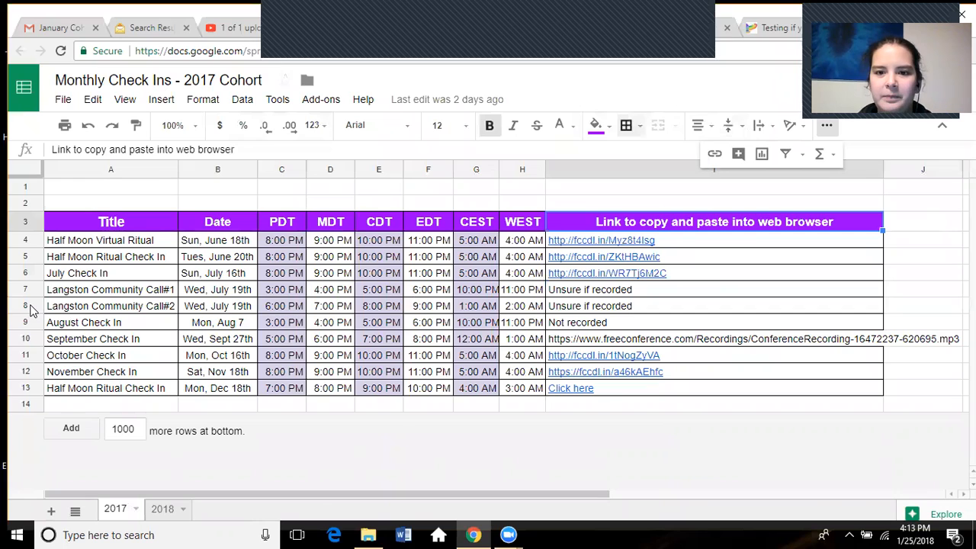
key("Return")
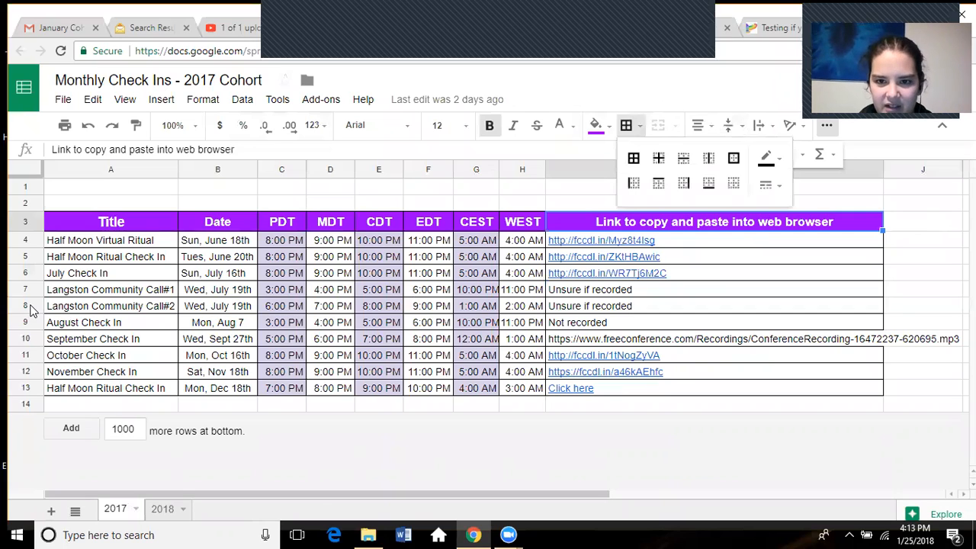
key("Down")
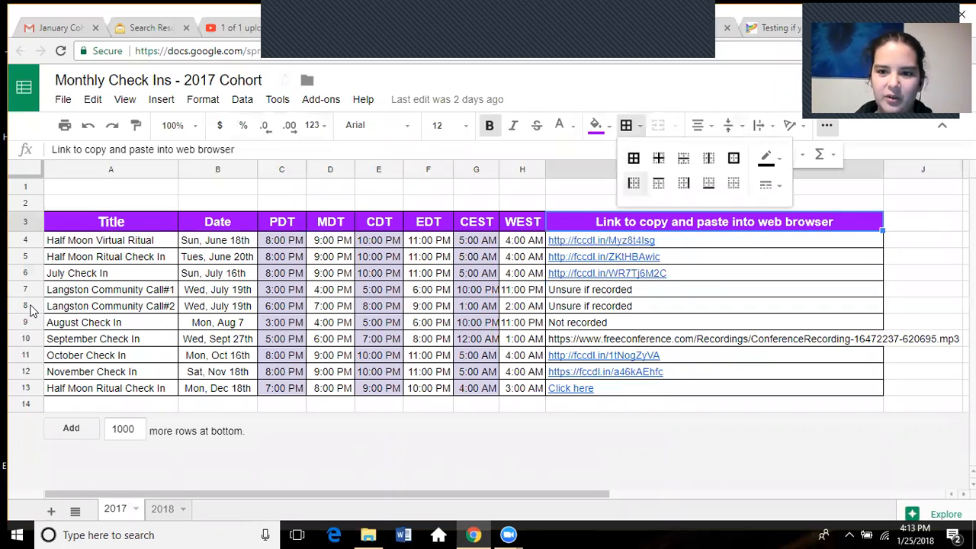
key("Right")
key("Right")
key("Right")
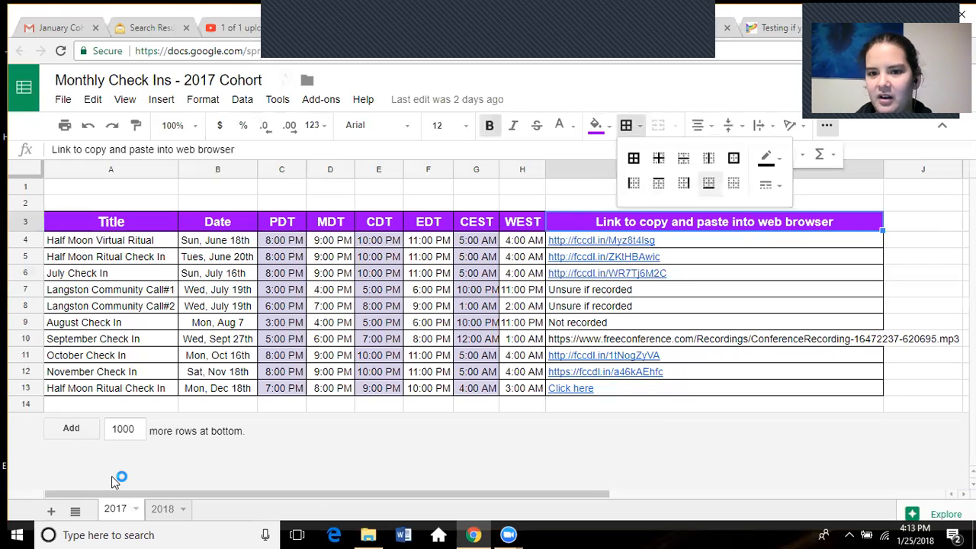
key("Return")
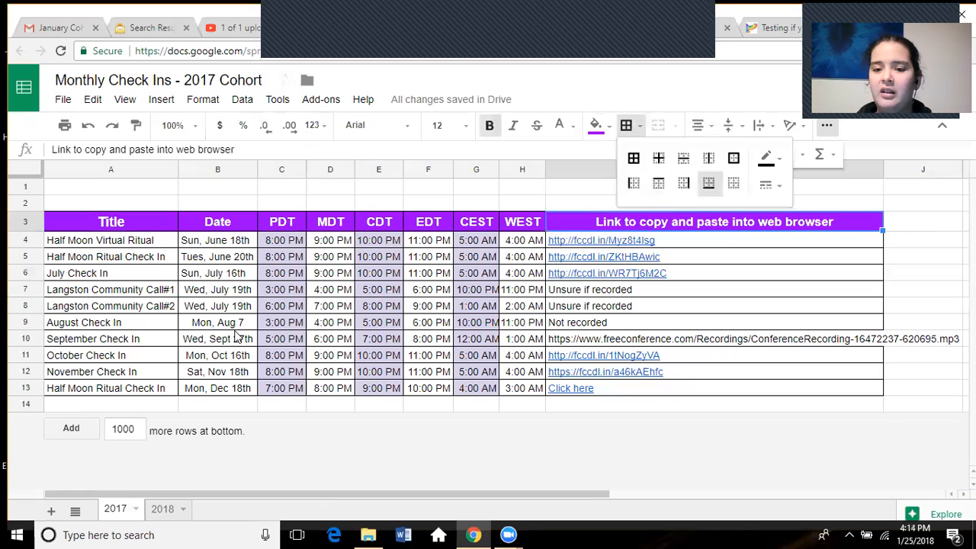
key("Tab")
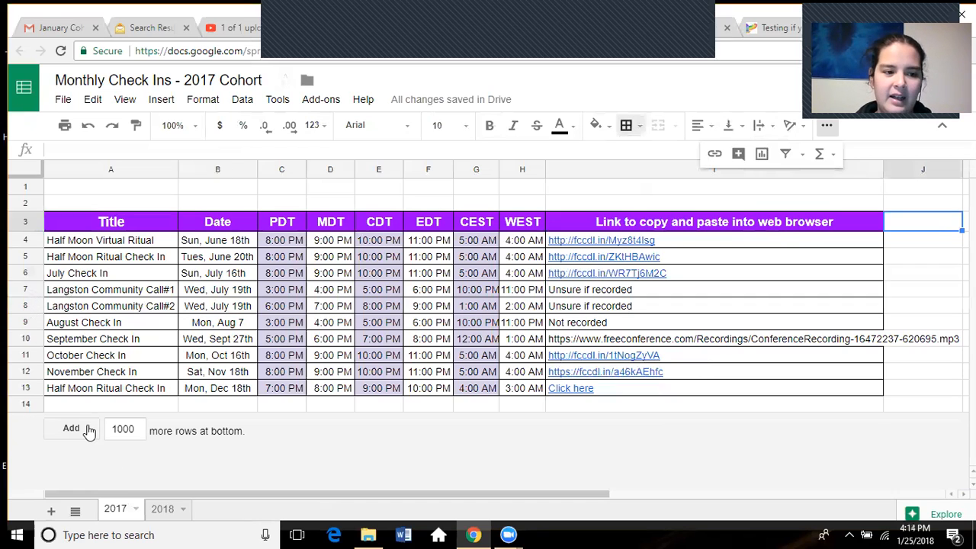
- Clear the Langston Community Call#2 row and restore its contents
right_click(30, 311)
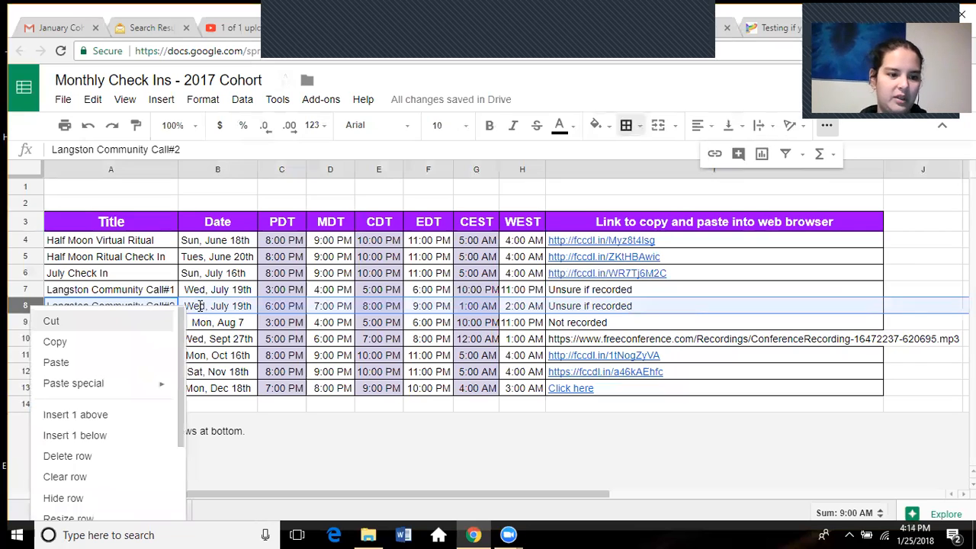
key("Down")
key("Down")
key("Down")
key("Down")
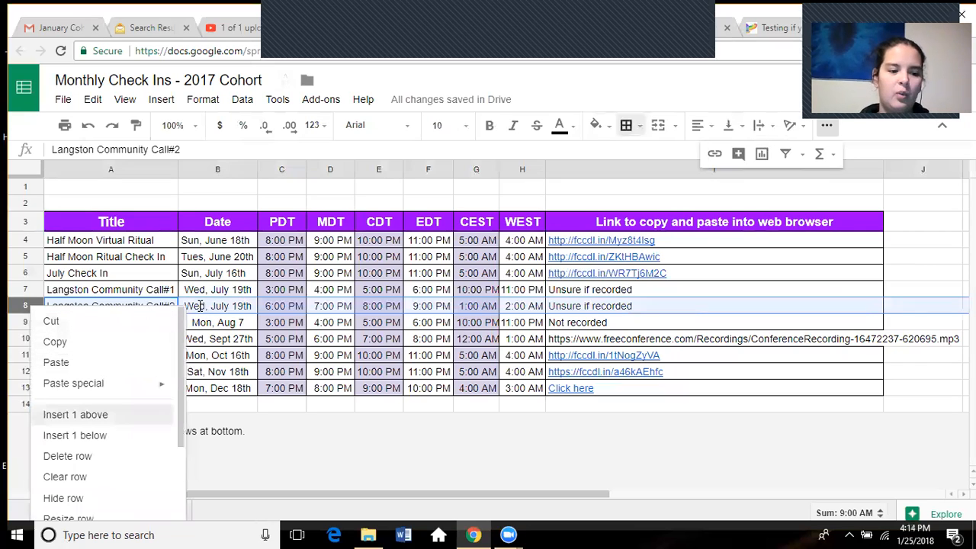
key("Down")
key("Down")
key("Down")
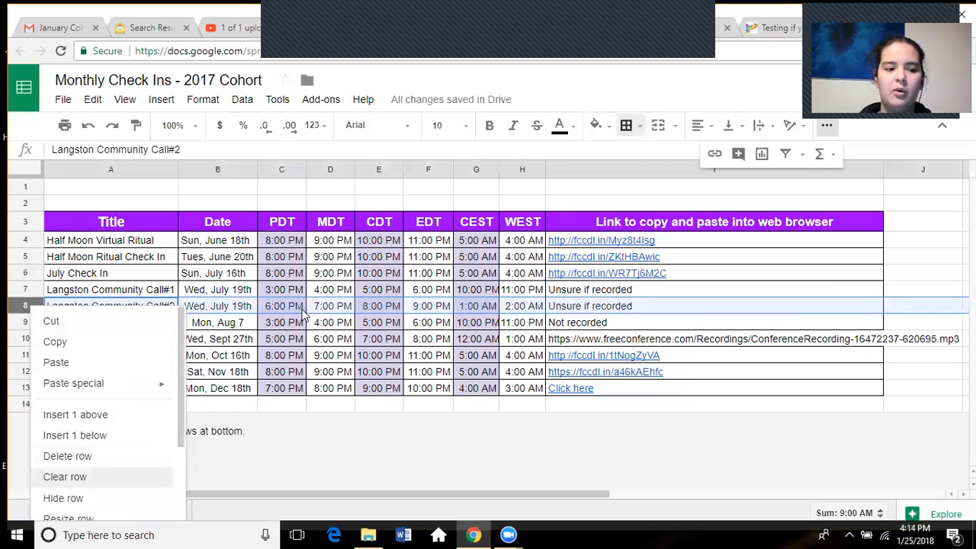
key("Return")
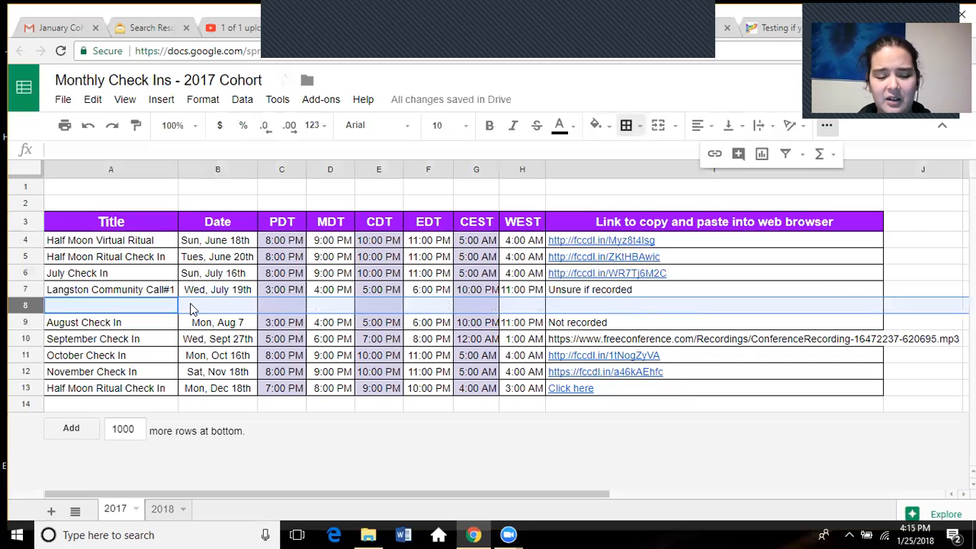
type("Langston Community Call#2\tWed, July 19th\t6:00 PM\t7:00 PM\t8:00 PM\t9:00 PM\t1:00 AM\t2:00 AM\tUnsure if recorded")
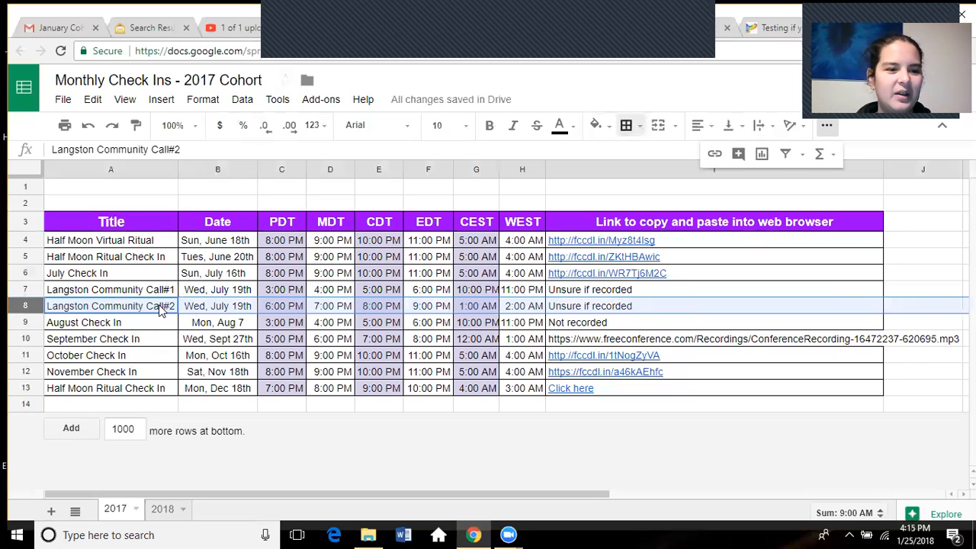
- Insert a row above Langston Community Call#2 and enter "Look at me! I'm doing a thing blah blah blah" as its title
right_click(158, 304)
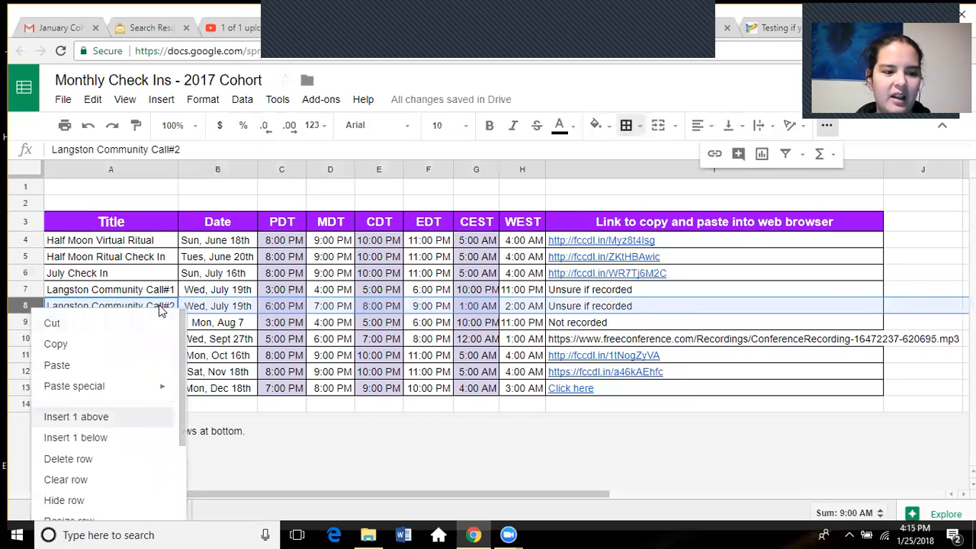
left_click(76, 417)
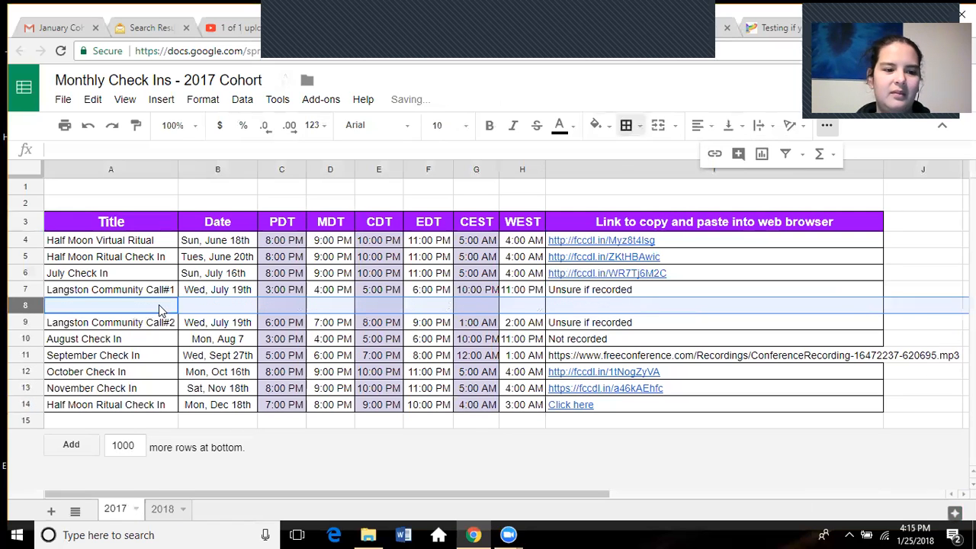
type("Look at me!")
key("BackSpace")
type("doing a thing")
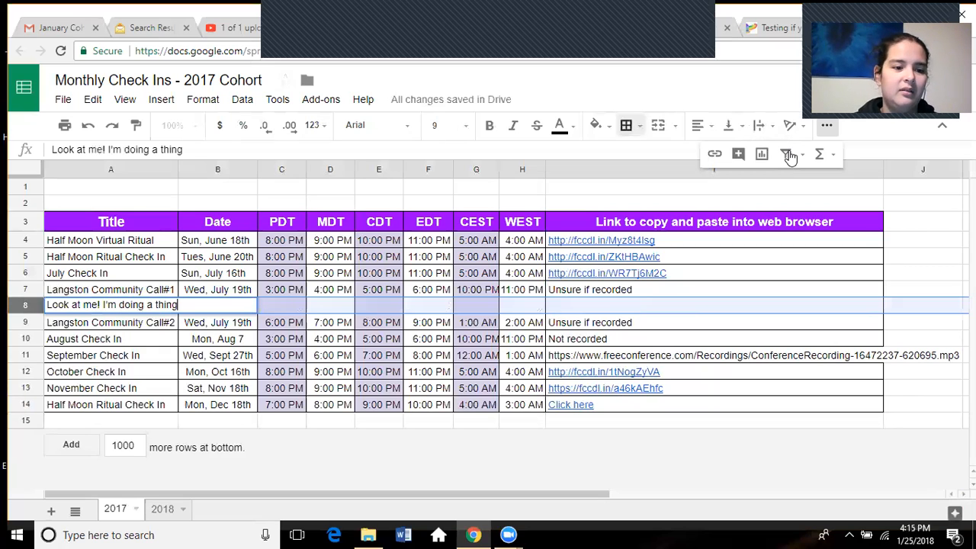
type(" blah blah blah")
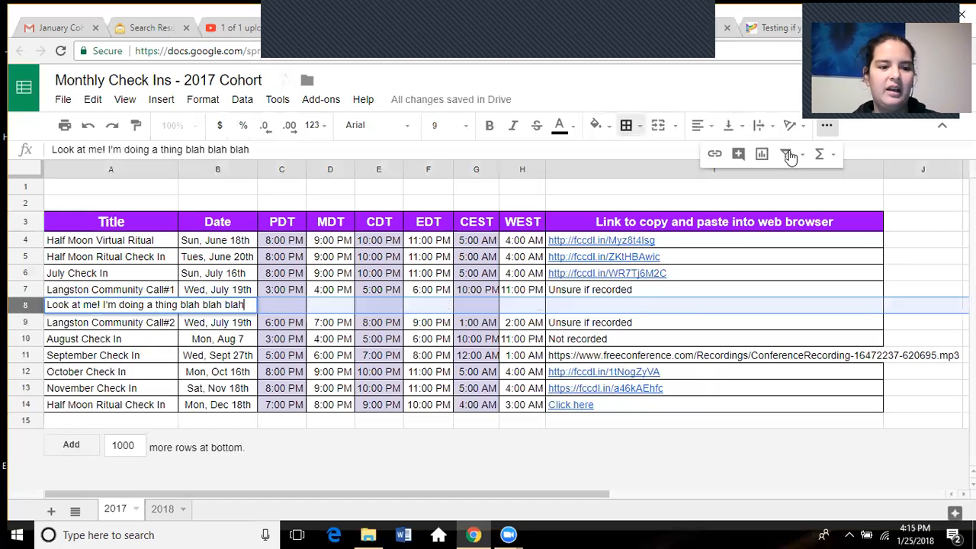
key("Tab")
key("Tab")
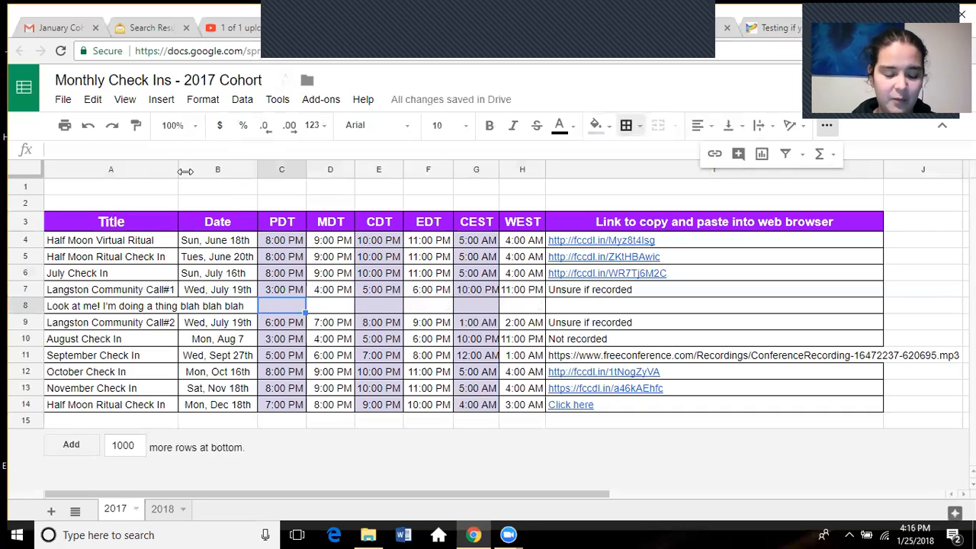
- Wrap the text in the new row's title cell and make the Title column slightly wider
key("Left")
key("Left")
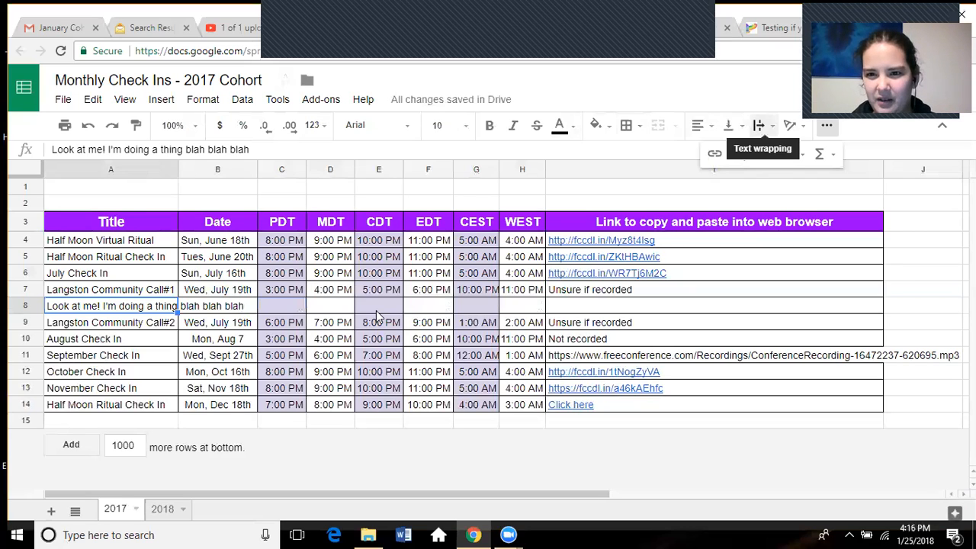
left_click(761, 126)
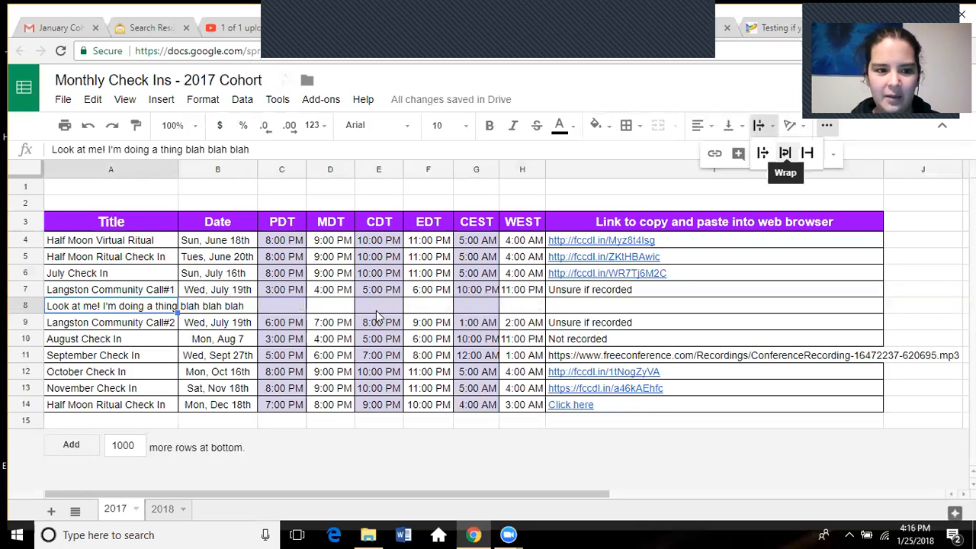
left_click(785, 153)
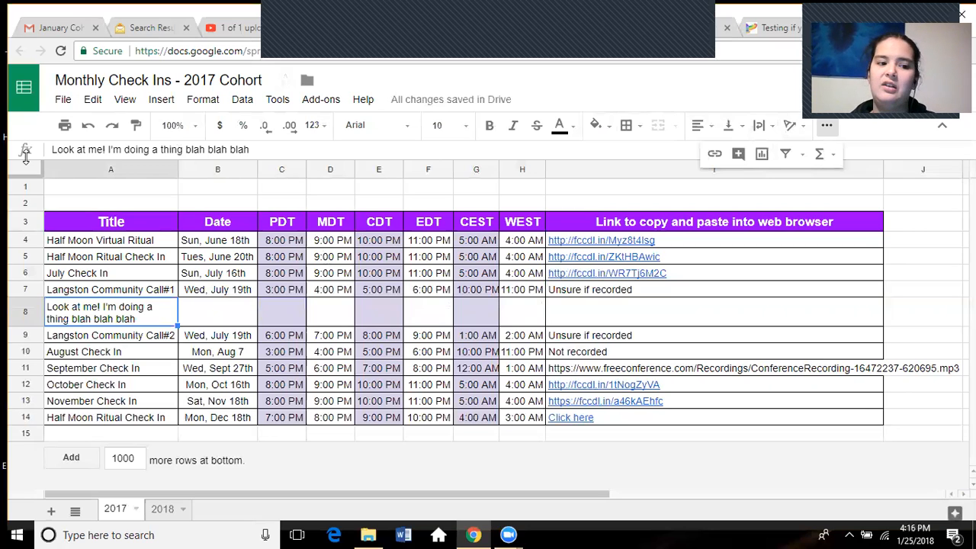
left_click_drag(178, 169, 251, 169)
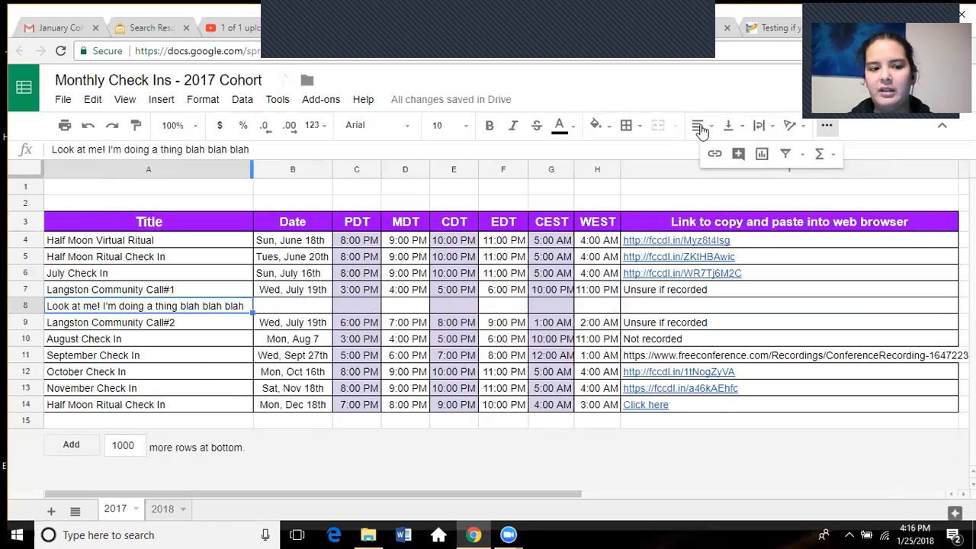
left_click_drag(252, 169, 186, 169)
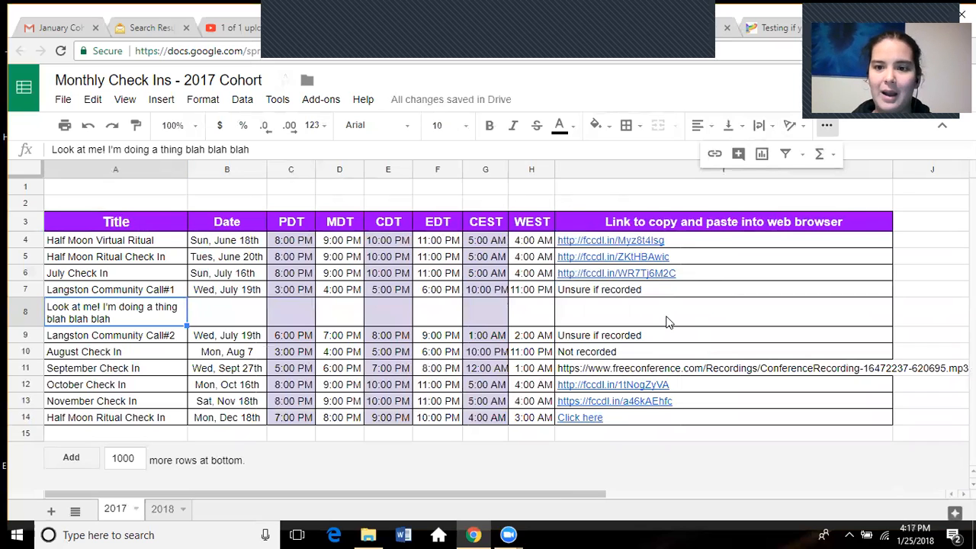
- Enter "put a thin" in the CDT cell of the new row above Langston Community Call#2
key("Right")
key("Right")
key("Right")
key("Right")
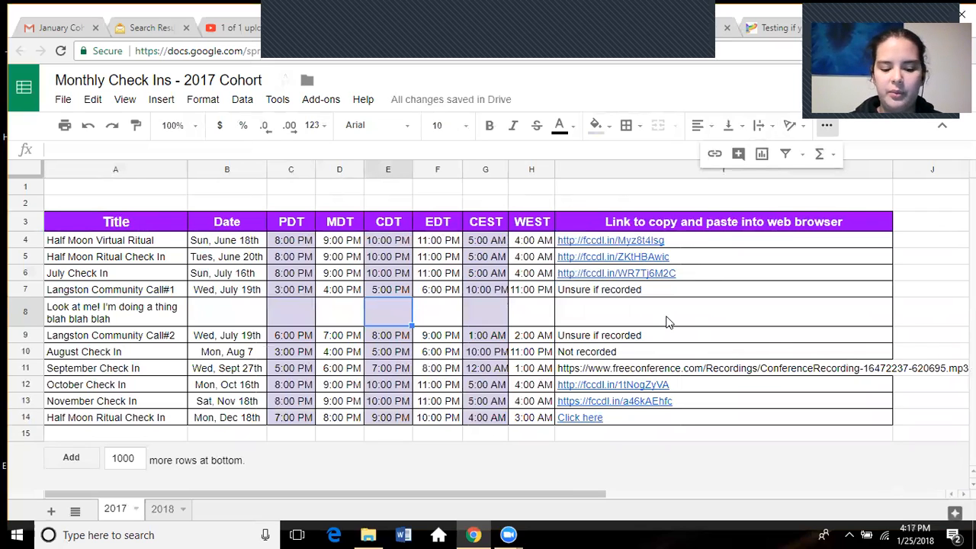
type("put a thin")
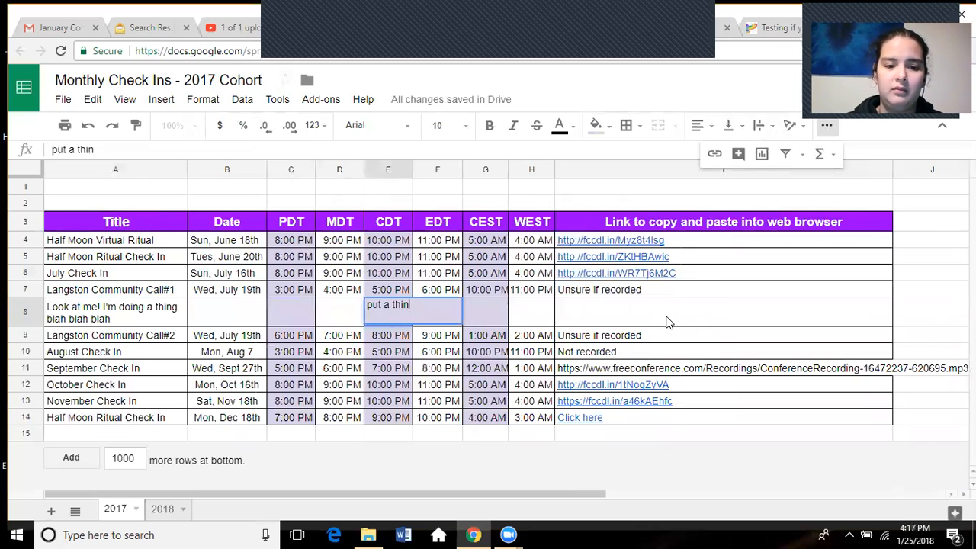
key("Return")
key("Up")
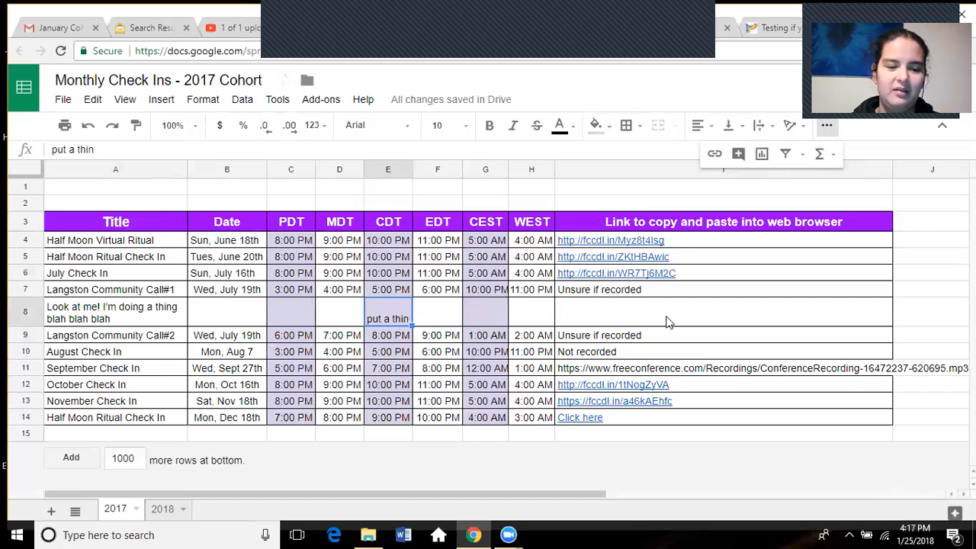
- Replace the text in the new row's CDT cell with "thing"
key("Return")
key("ctrl+a")
type("thing")
key("Return")
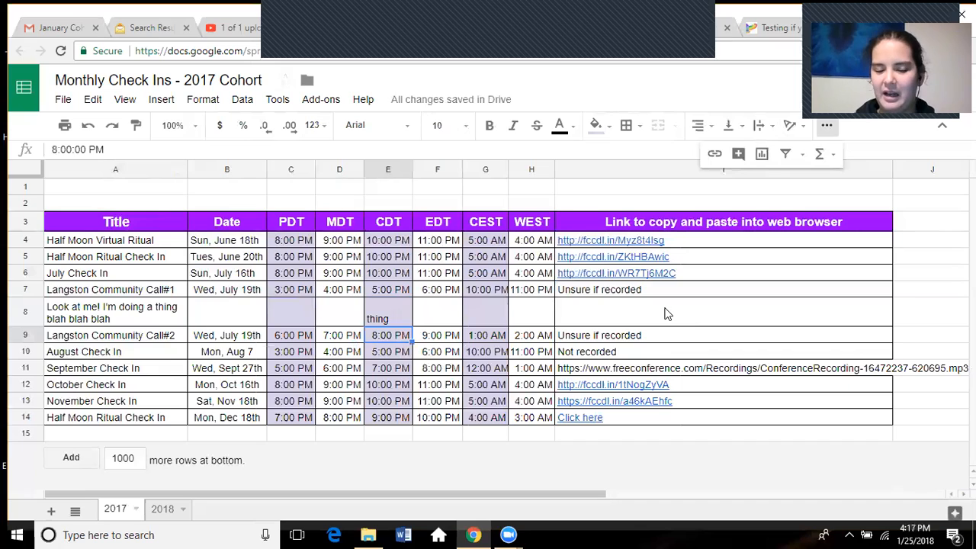
- Align the "thing" cell to the middle vertically and to the center horizontally
key("Up")
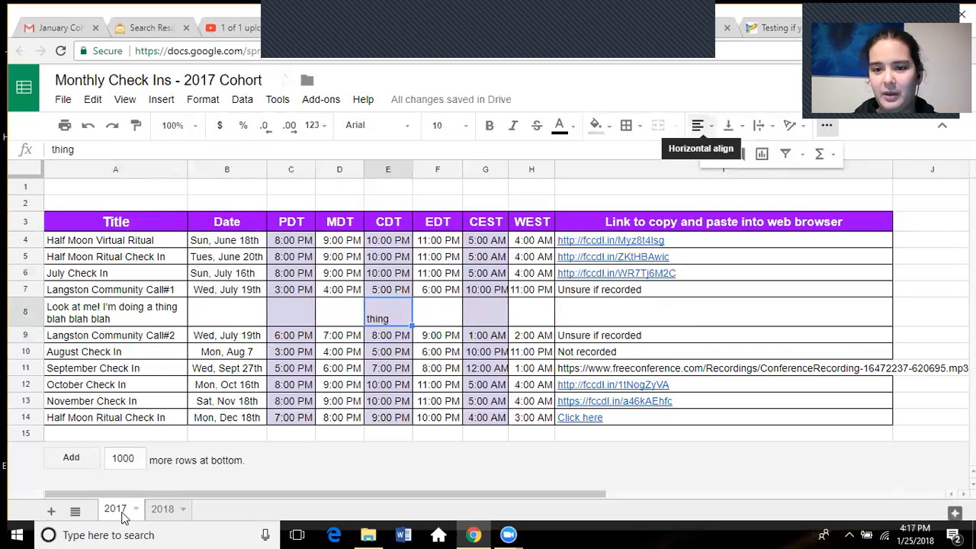
left_click(730, 126)
left_click(754, 152)
left_click(700, 125)
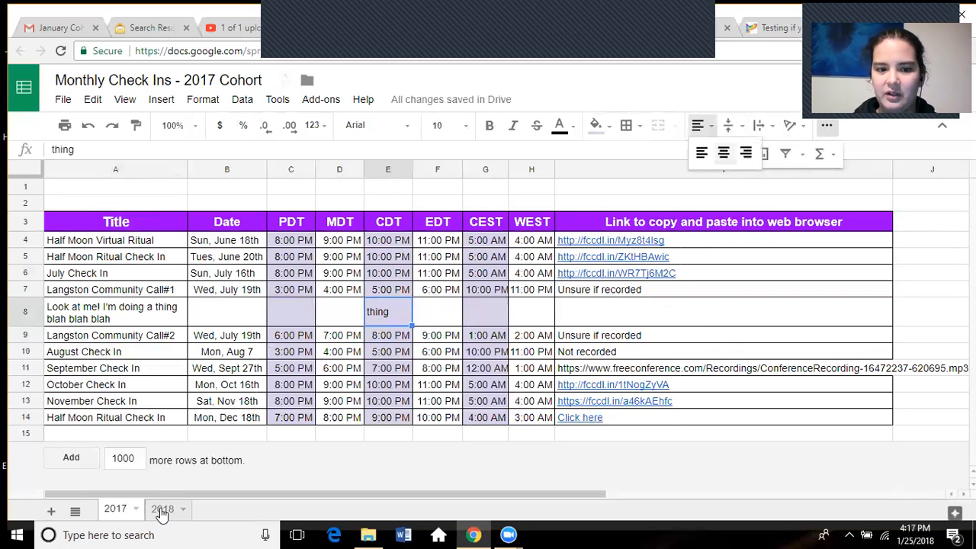
left_click(724, 152)
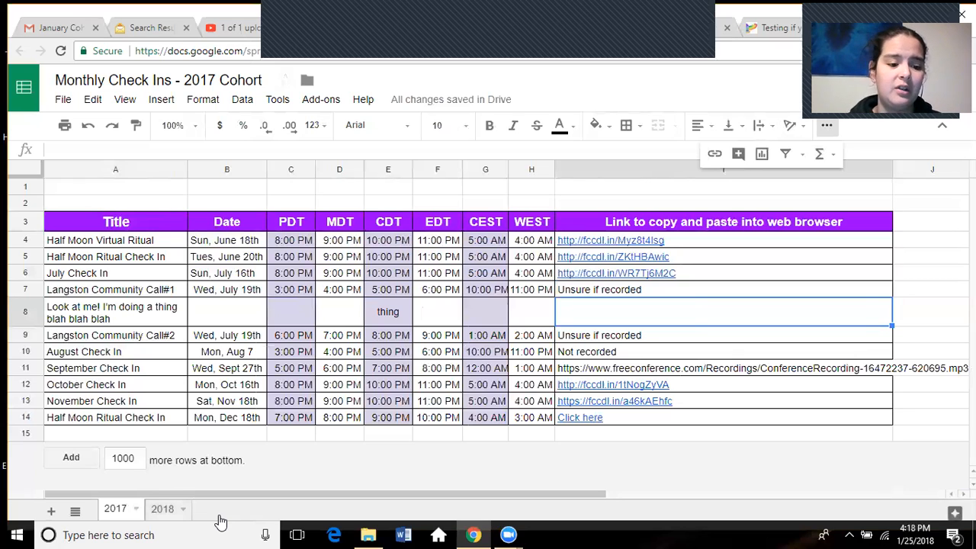
- View the 2018 sheet briefly, return to the 2017 sheet and duplicate it
left_click(164, 509)
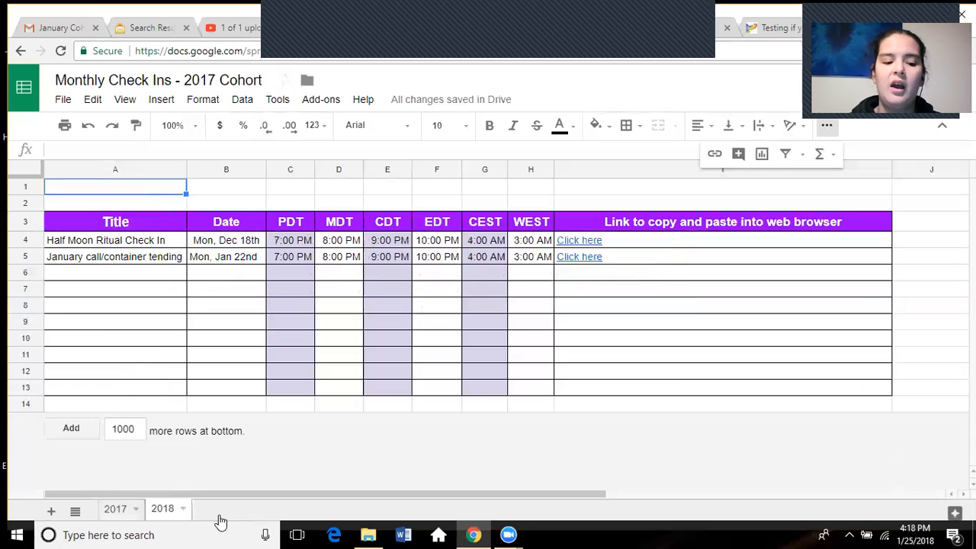
left_click(116, 509)
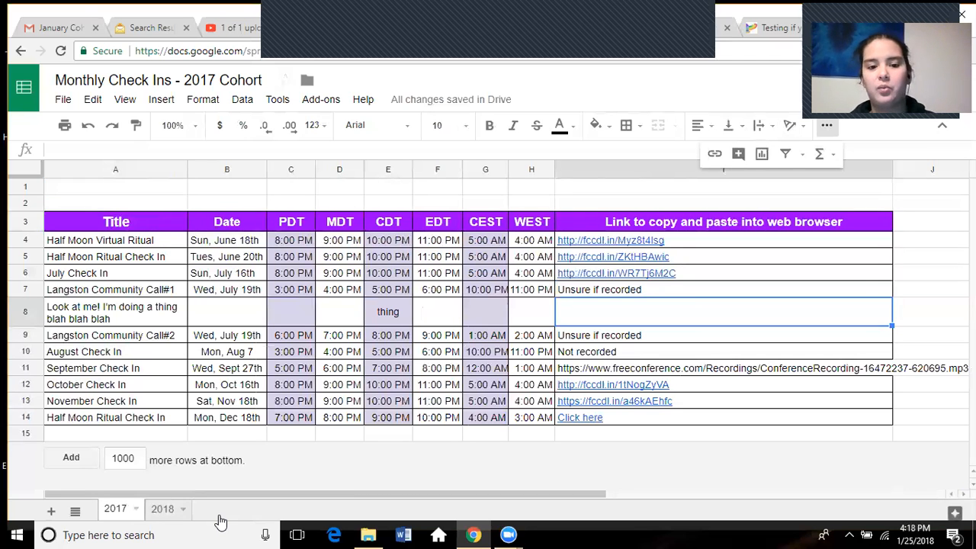
left_click(136, 508)
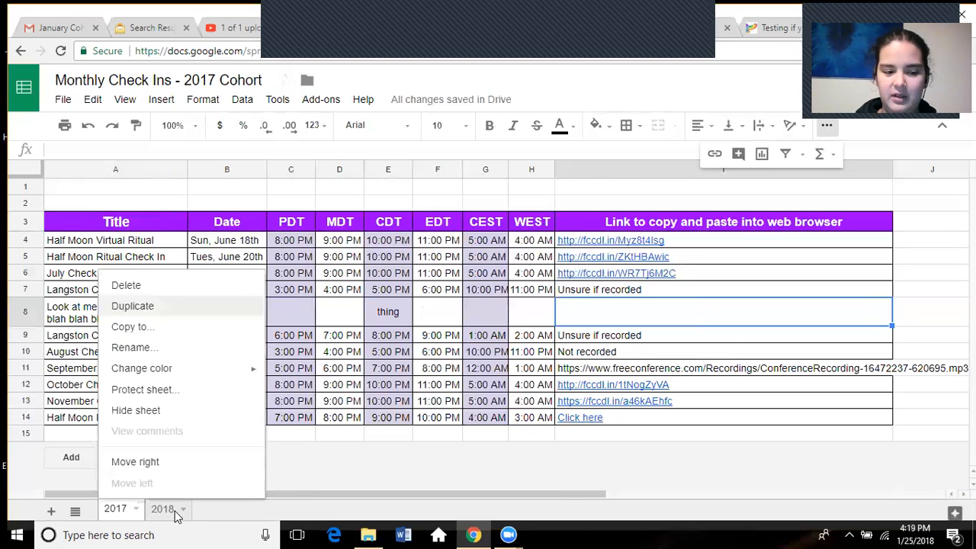
left_click(133, 305)
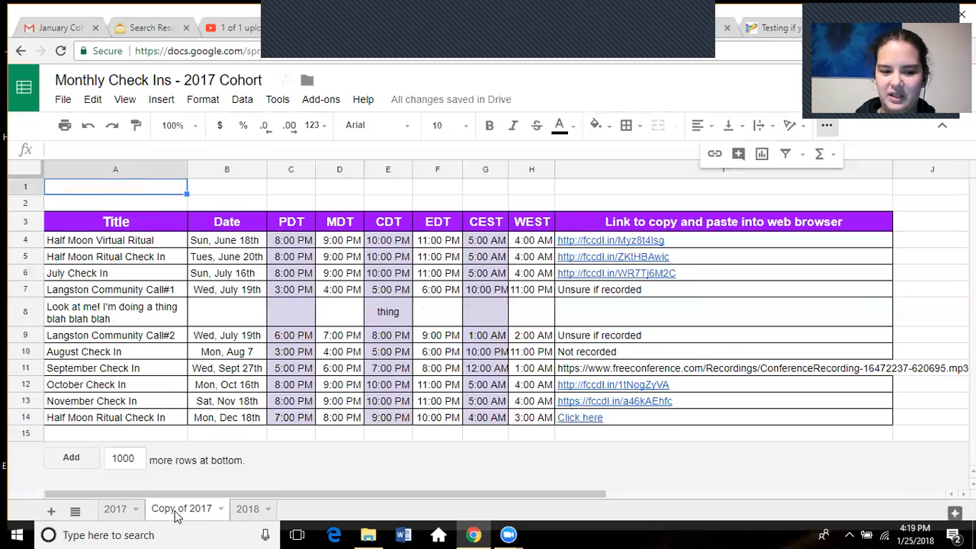
- Rename the duplicated 2017 sheet as "Poop"
right_click(177, 516)
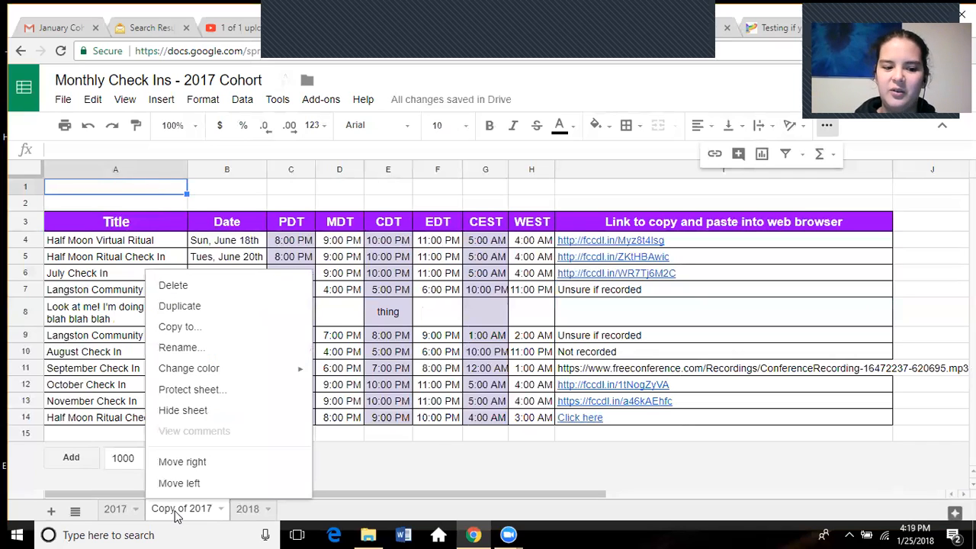
left_click(177, 347)
type("Poop")
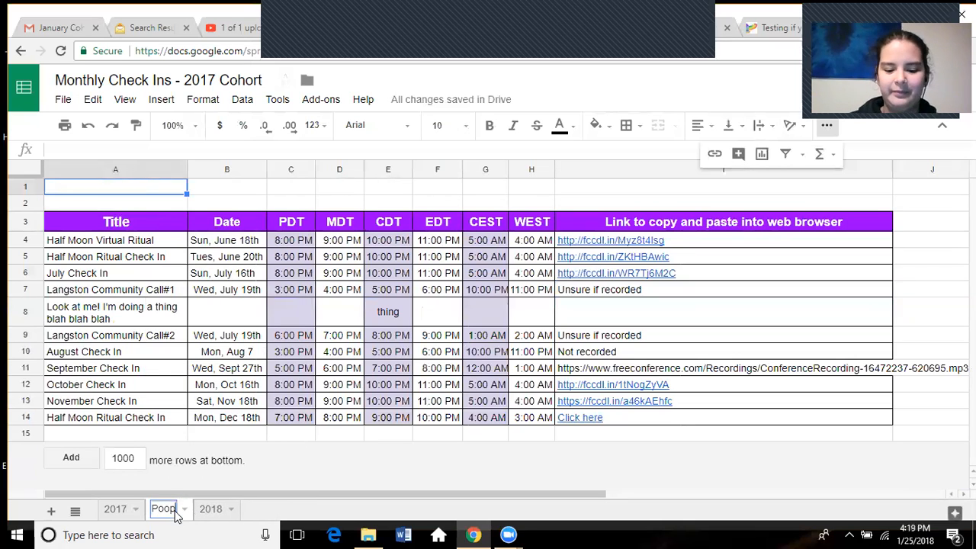
key("Return")
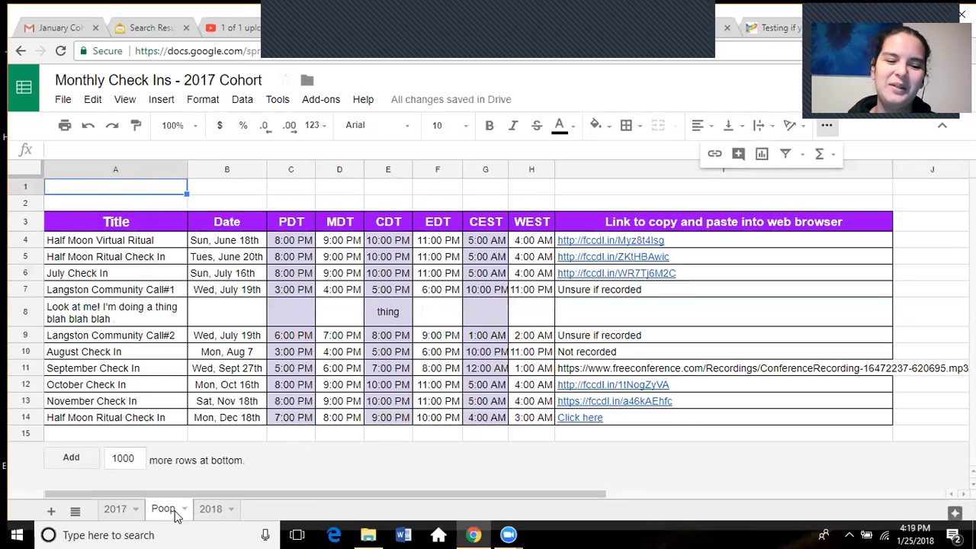